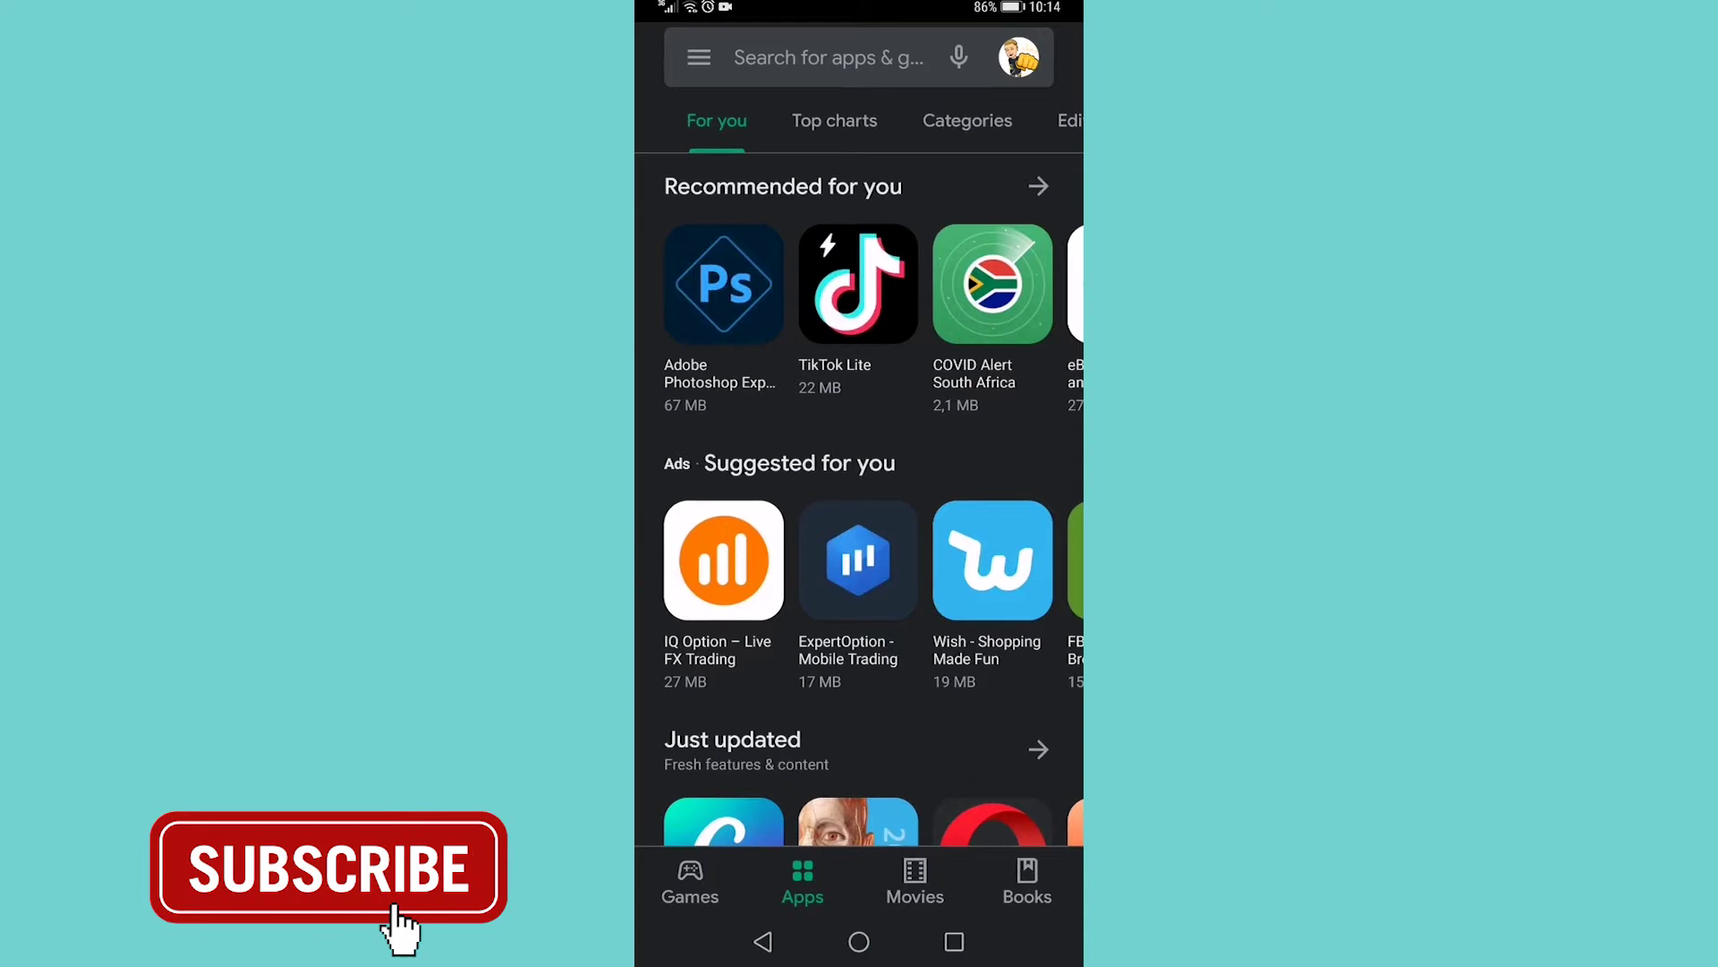
# Step: Rerun the recent 'super vpn' search and go to the SuperVPN Free VPN Client page
pyautogui.click(829, 56)
pyautogui.click(841, 129)
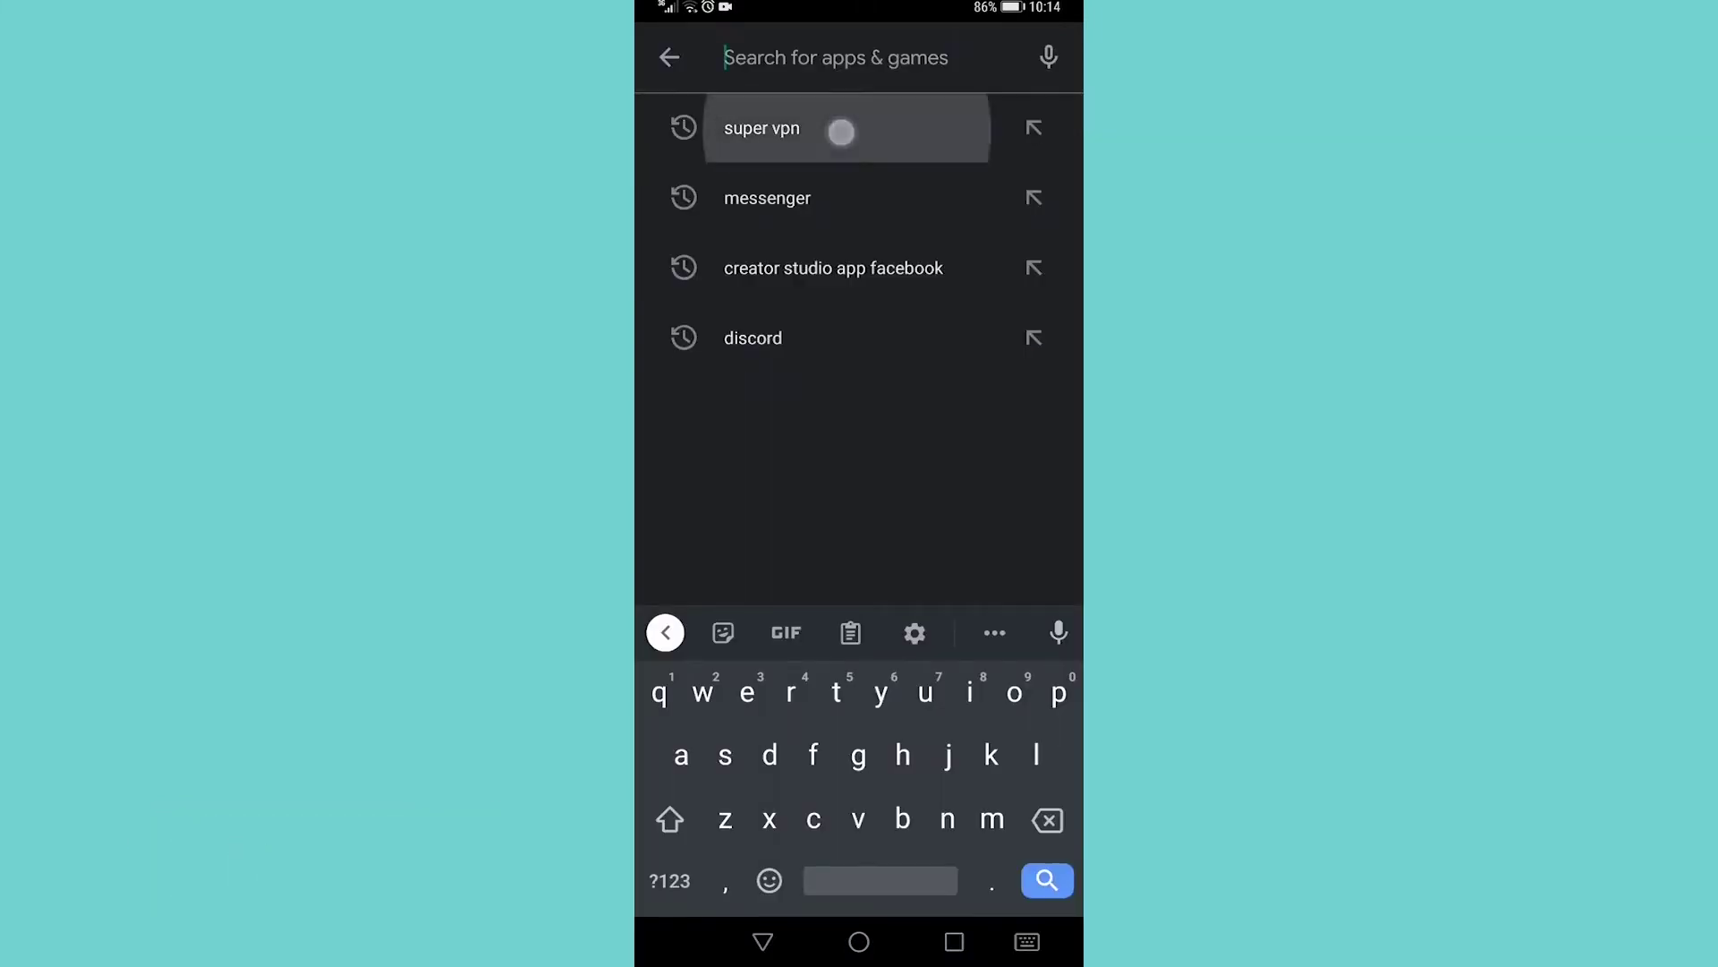
pyautogui.click(806, 141)
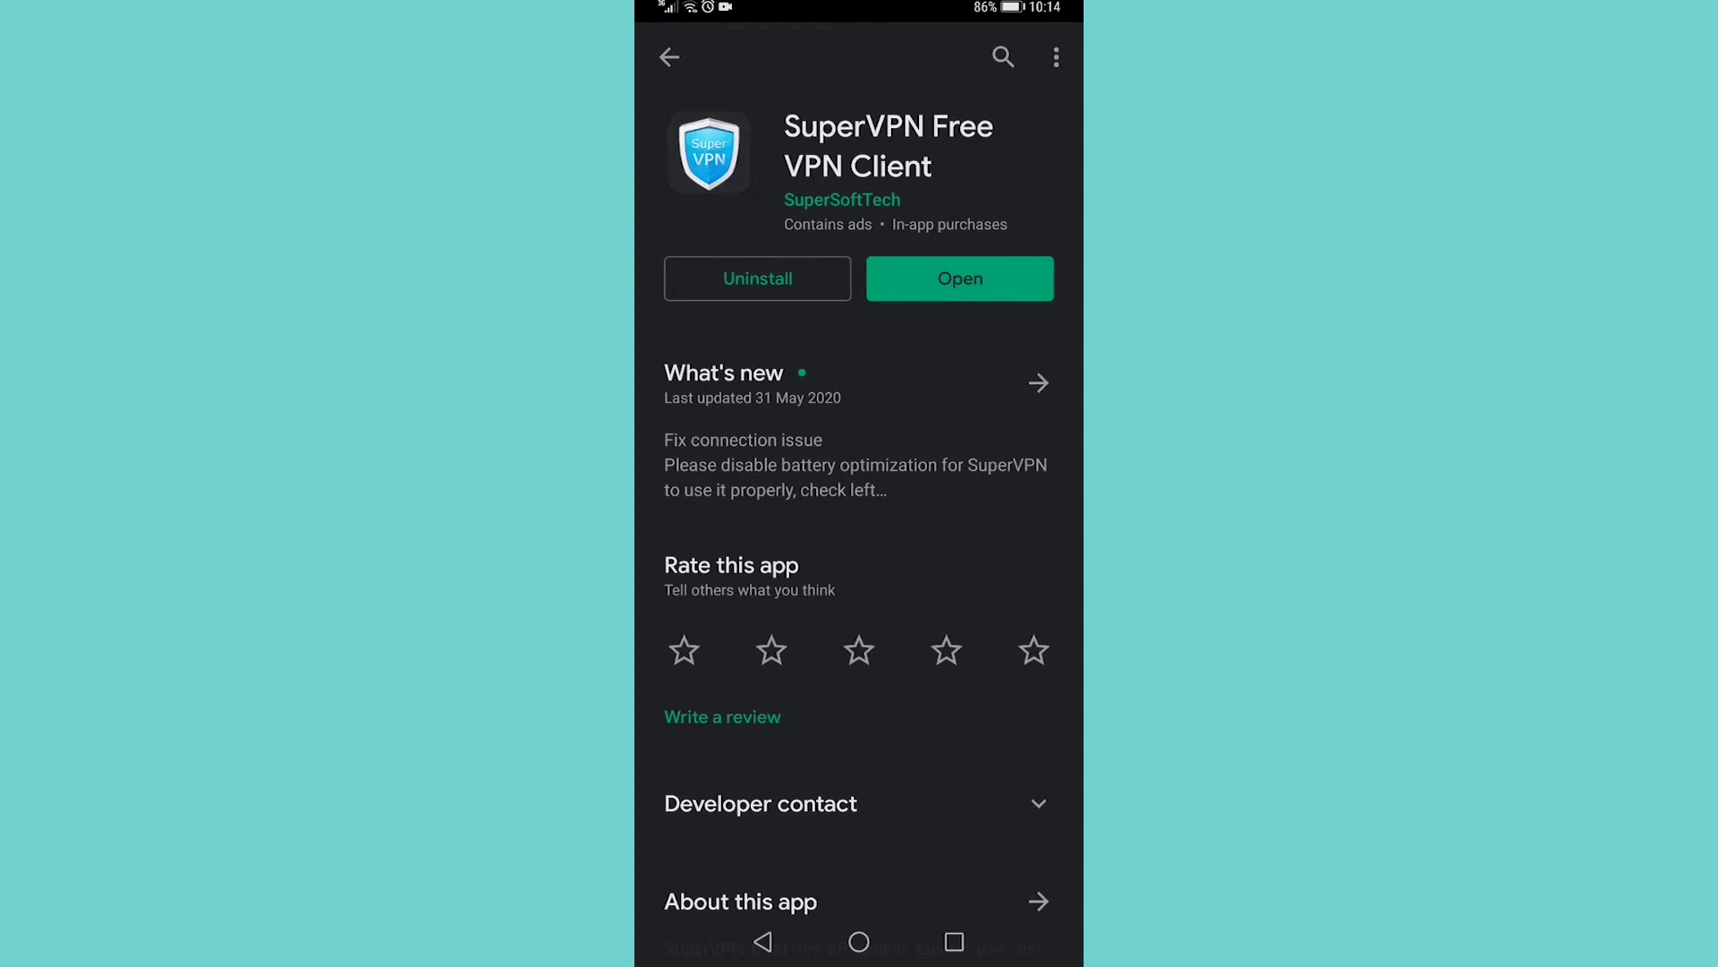
# Step: Launch SuperVPN, allow background running, connect to the free server, and dismiss the ad
pyautogui.click(987, 283)
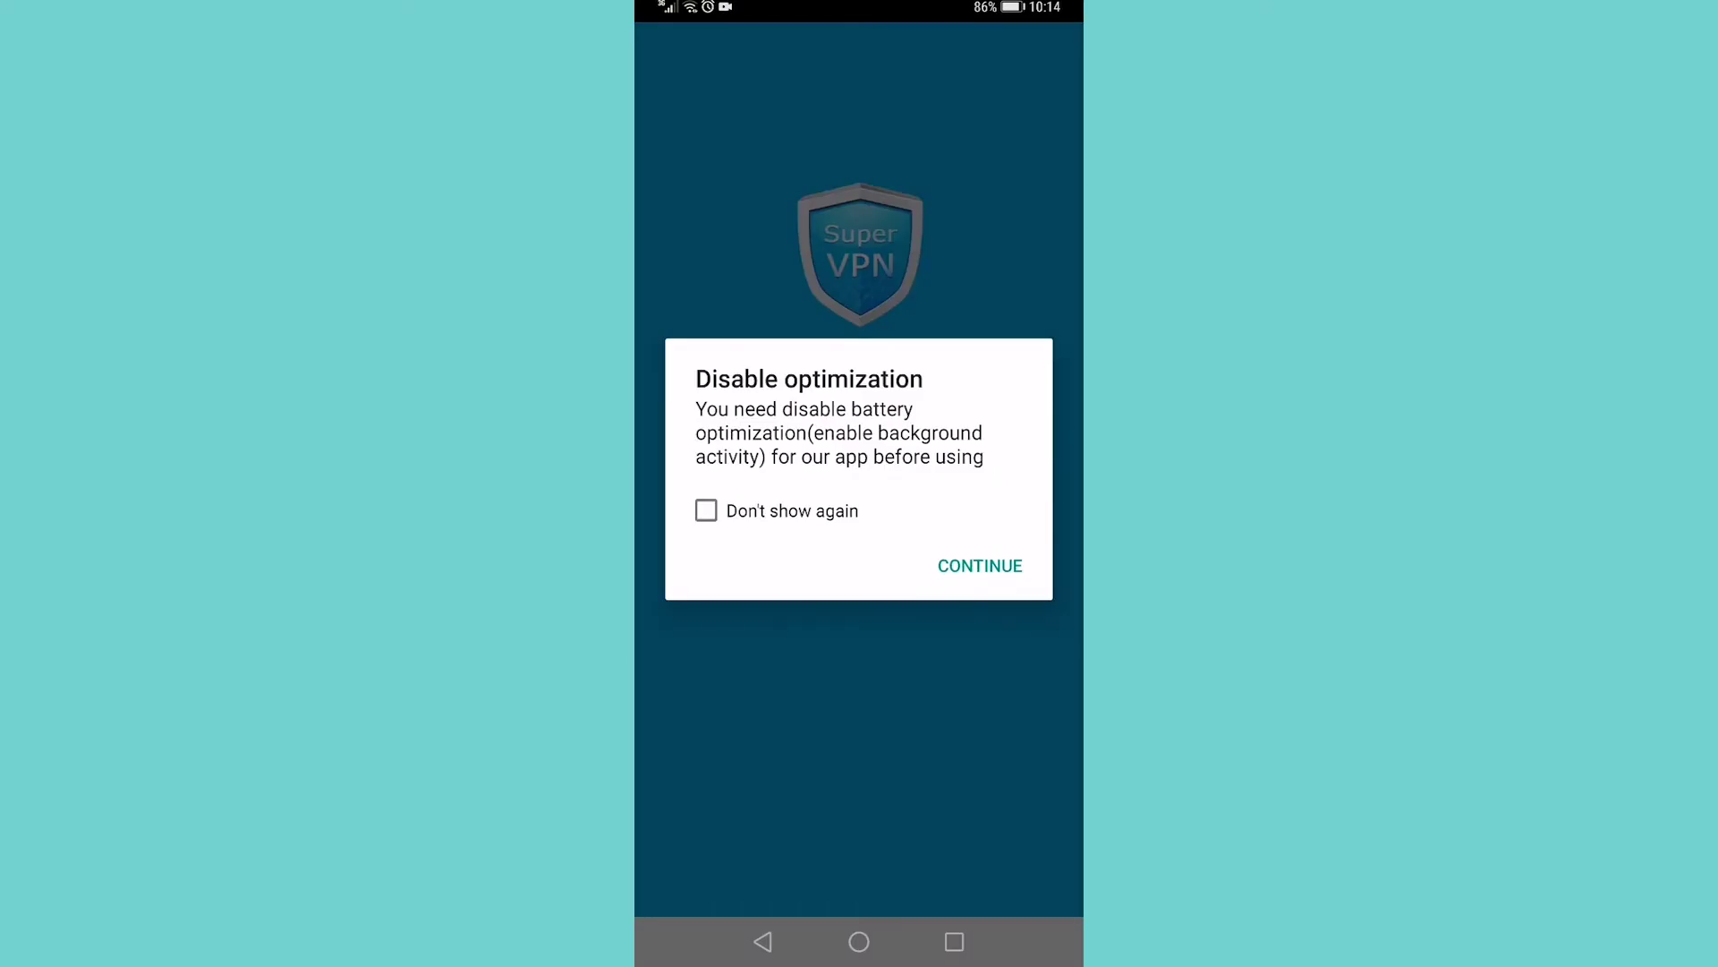
pyautogui.click(1007, 565)
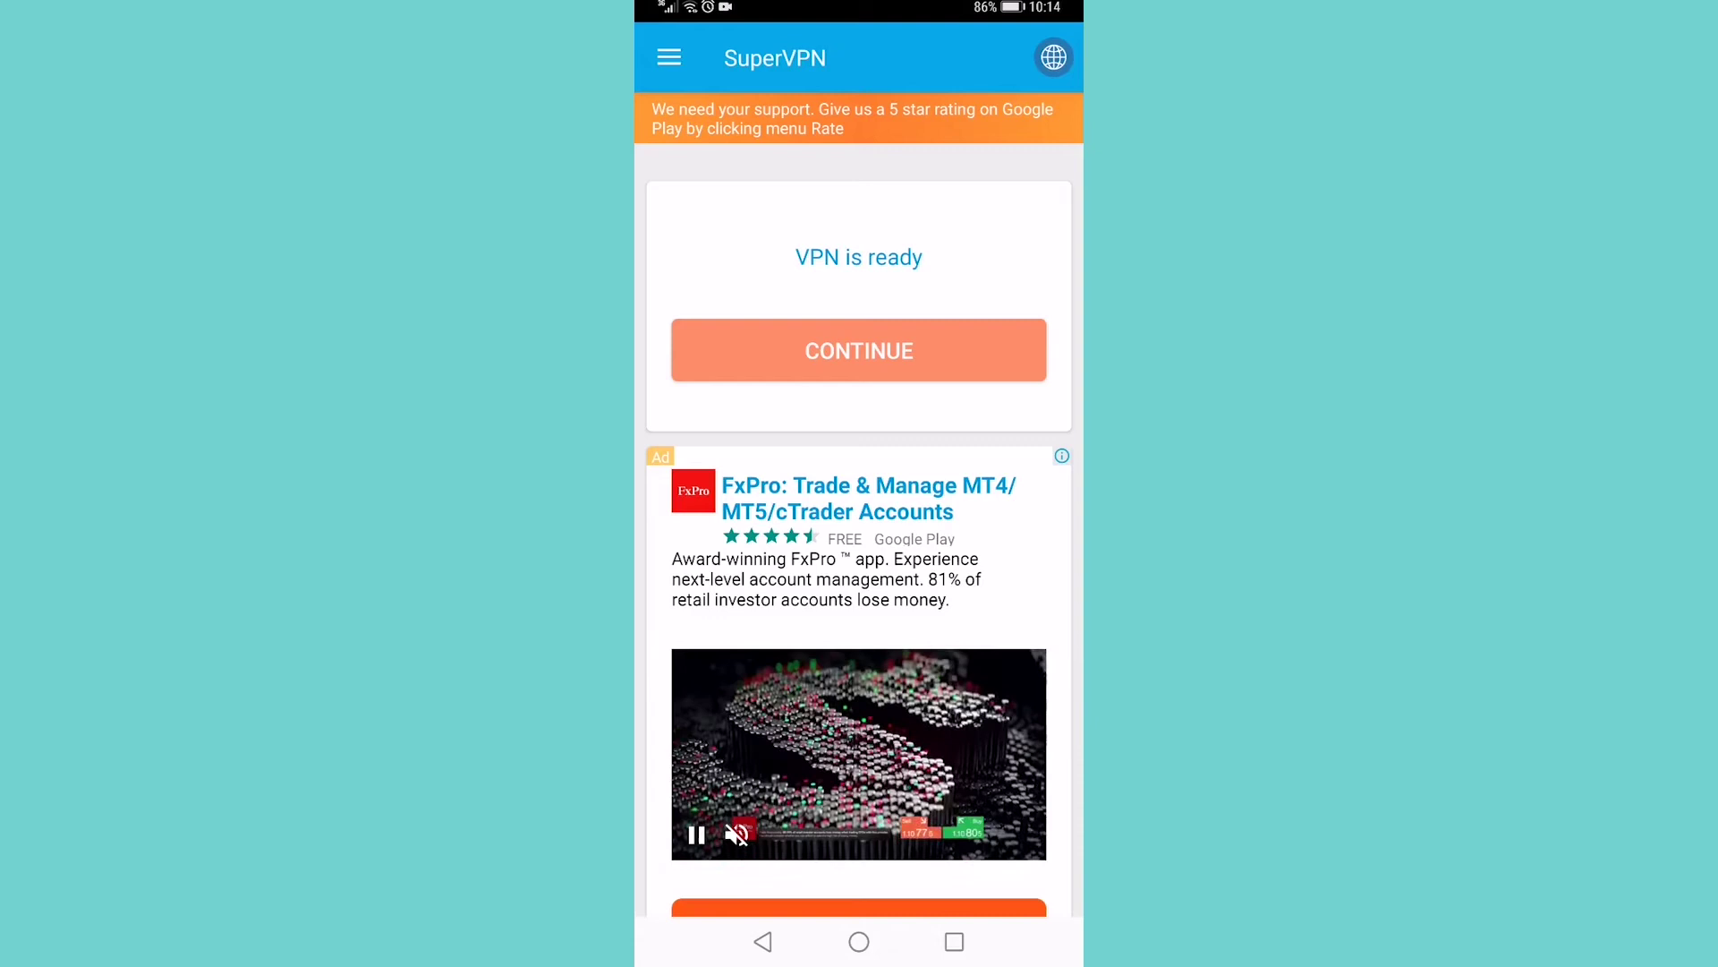
pyautogui.click(859, 350)
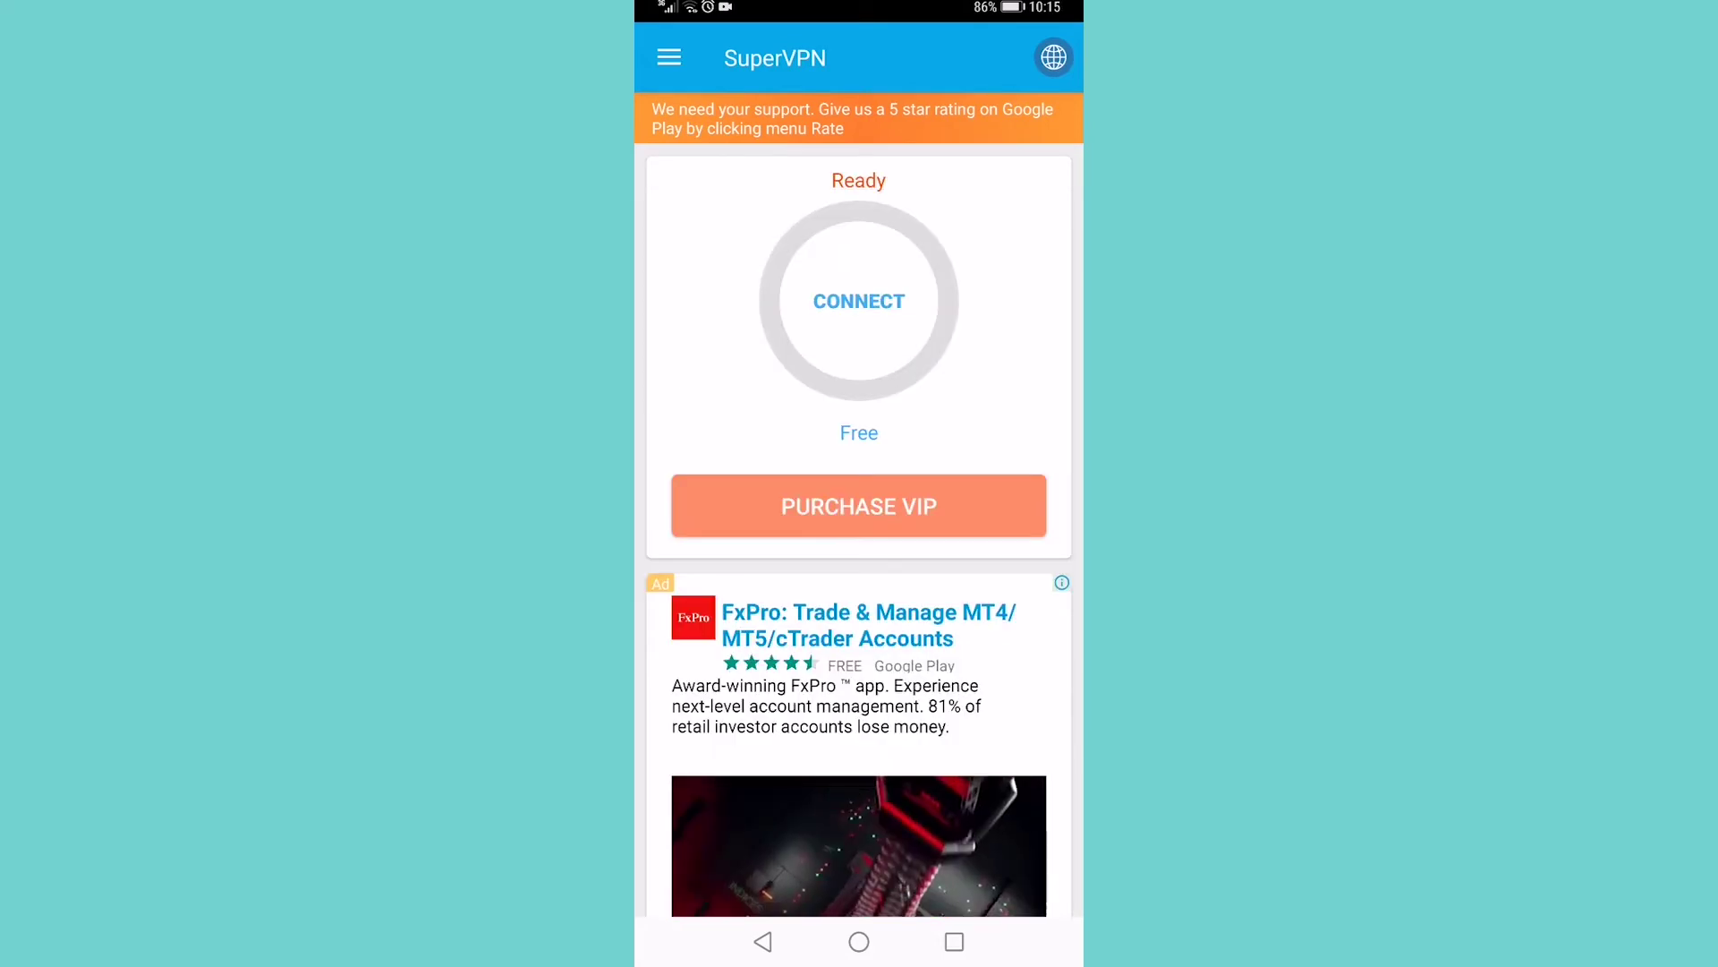
pyautogui.click(860, 302)
pyautogui.click(1004, 612)
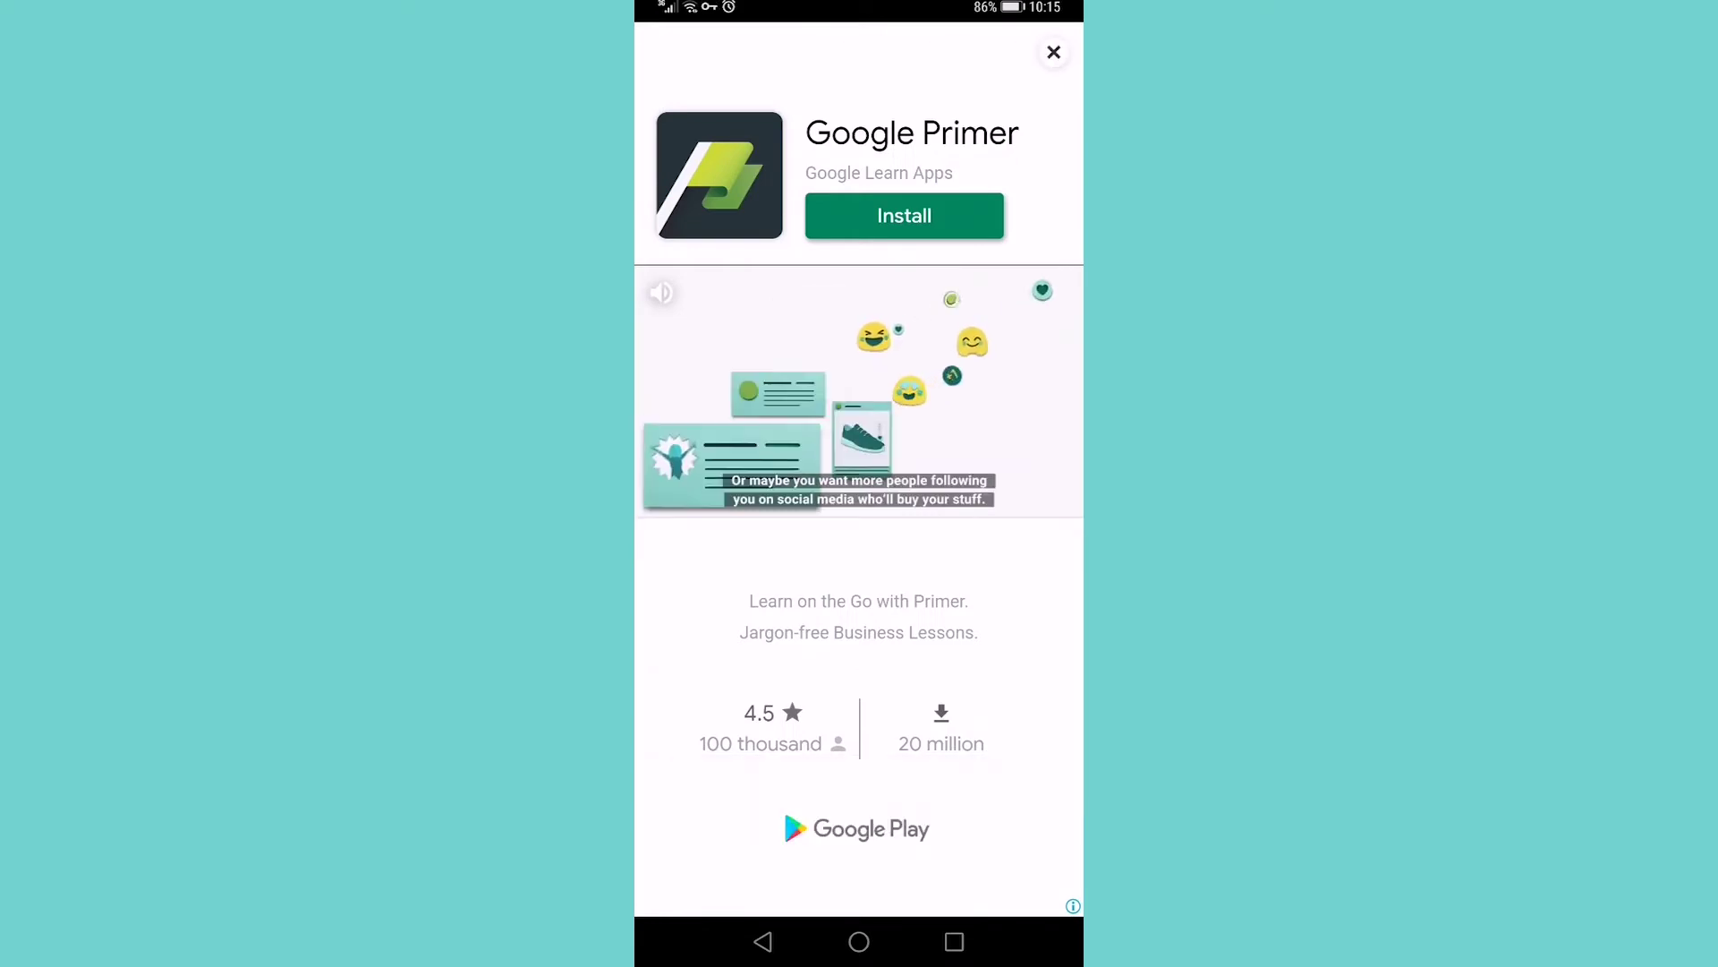
pyautogui.click(1052, 51)
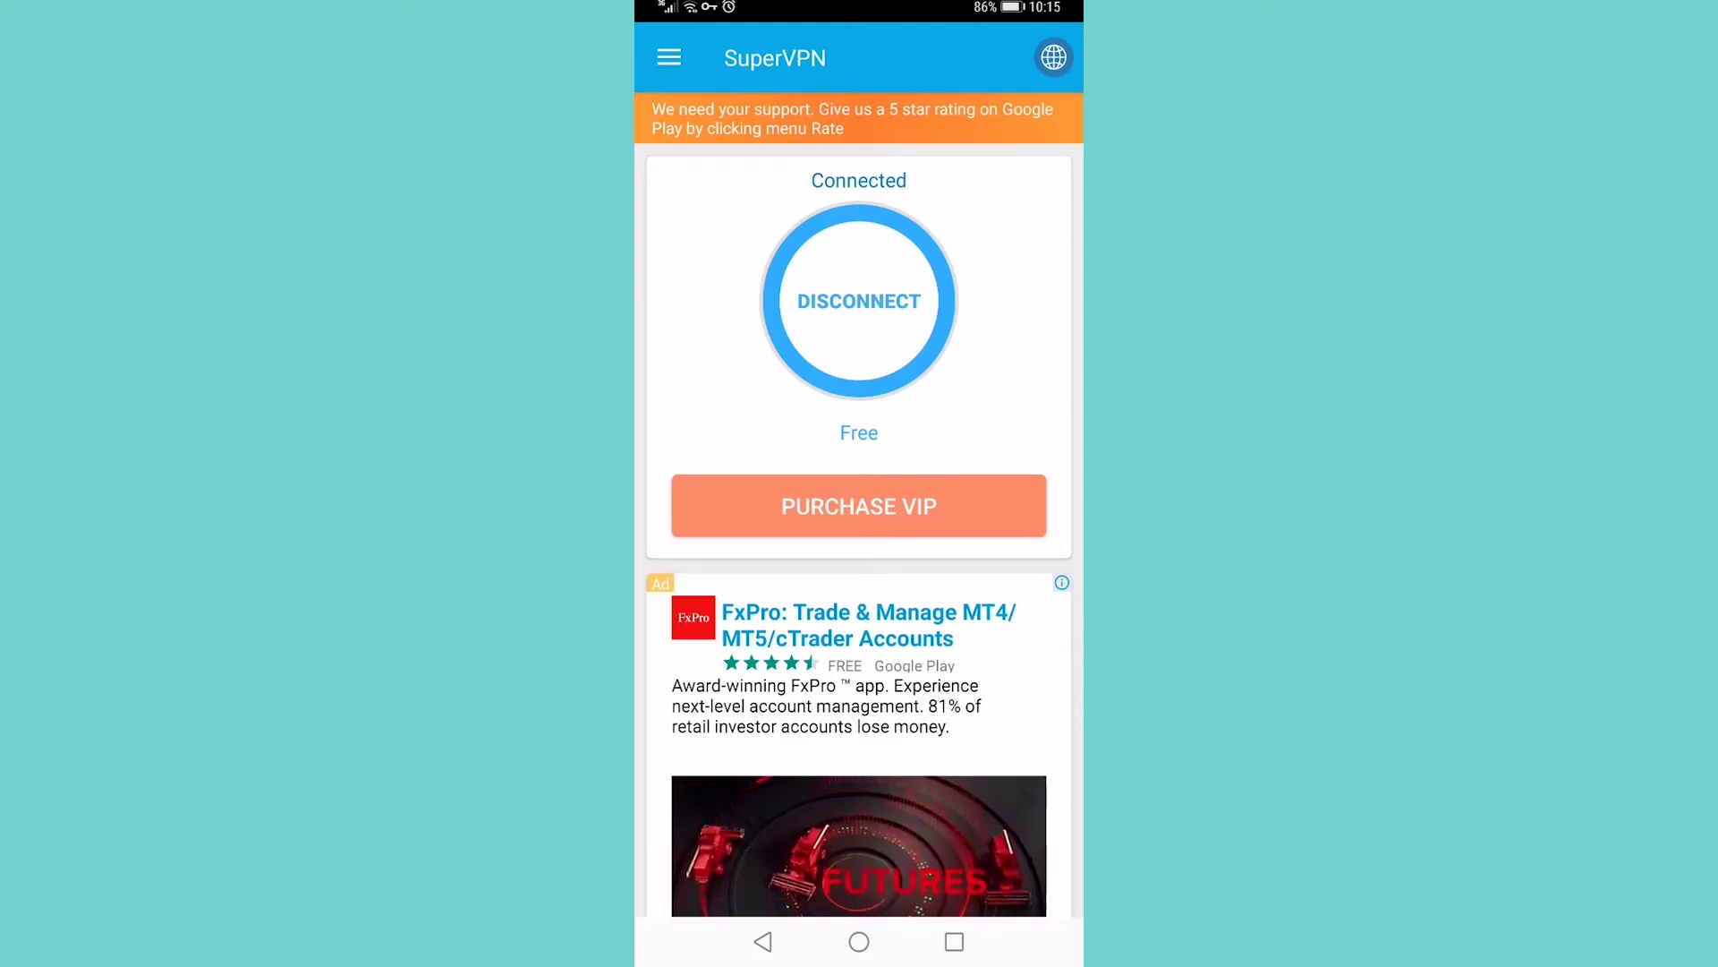
# Step: From the home screen, uninstall Instagram (Beta) in the Play Store and install it again
pyautogui.click(859, 941)
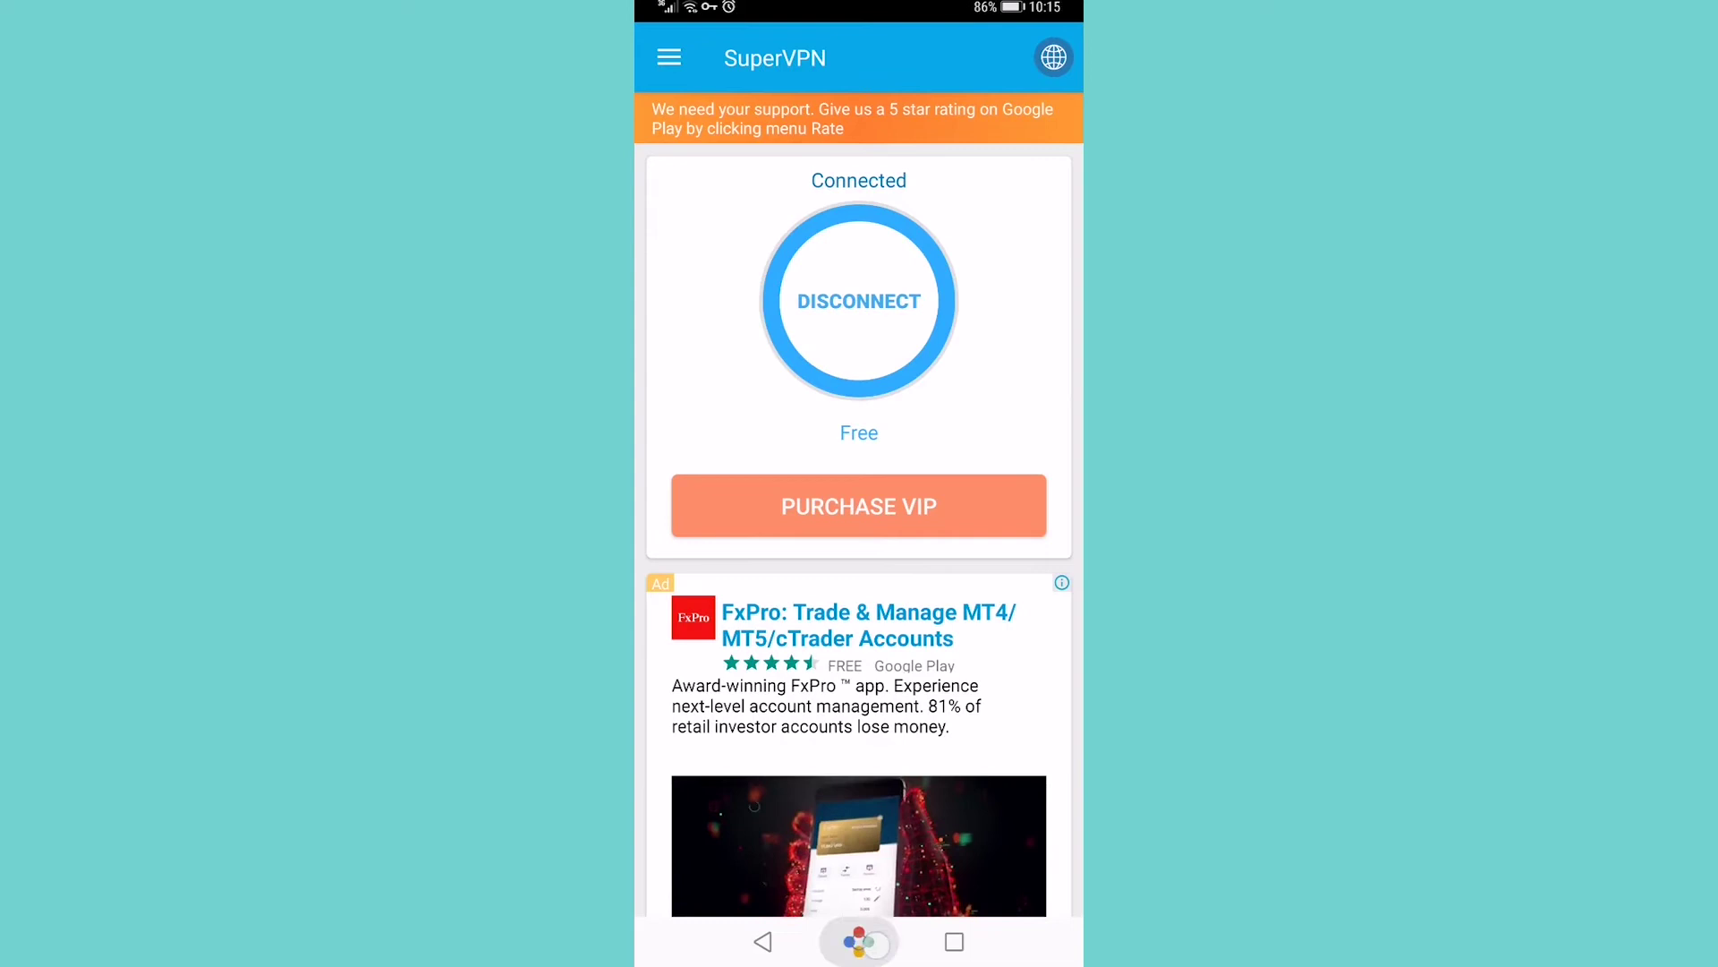
pyautogui.click(686, 87)
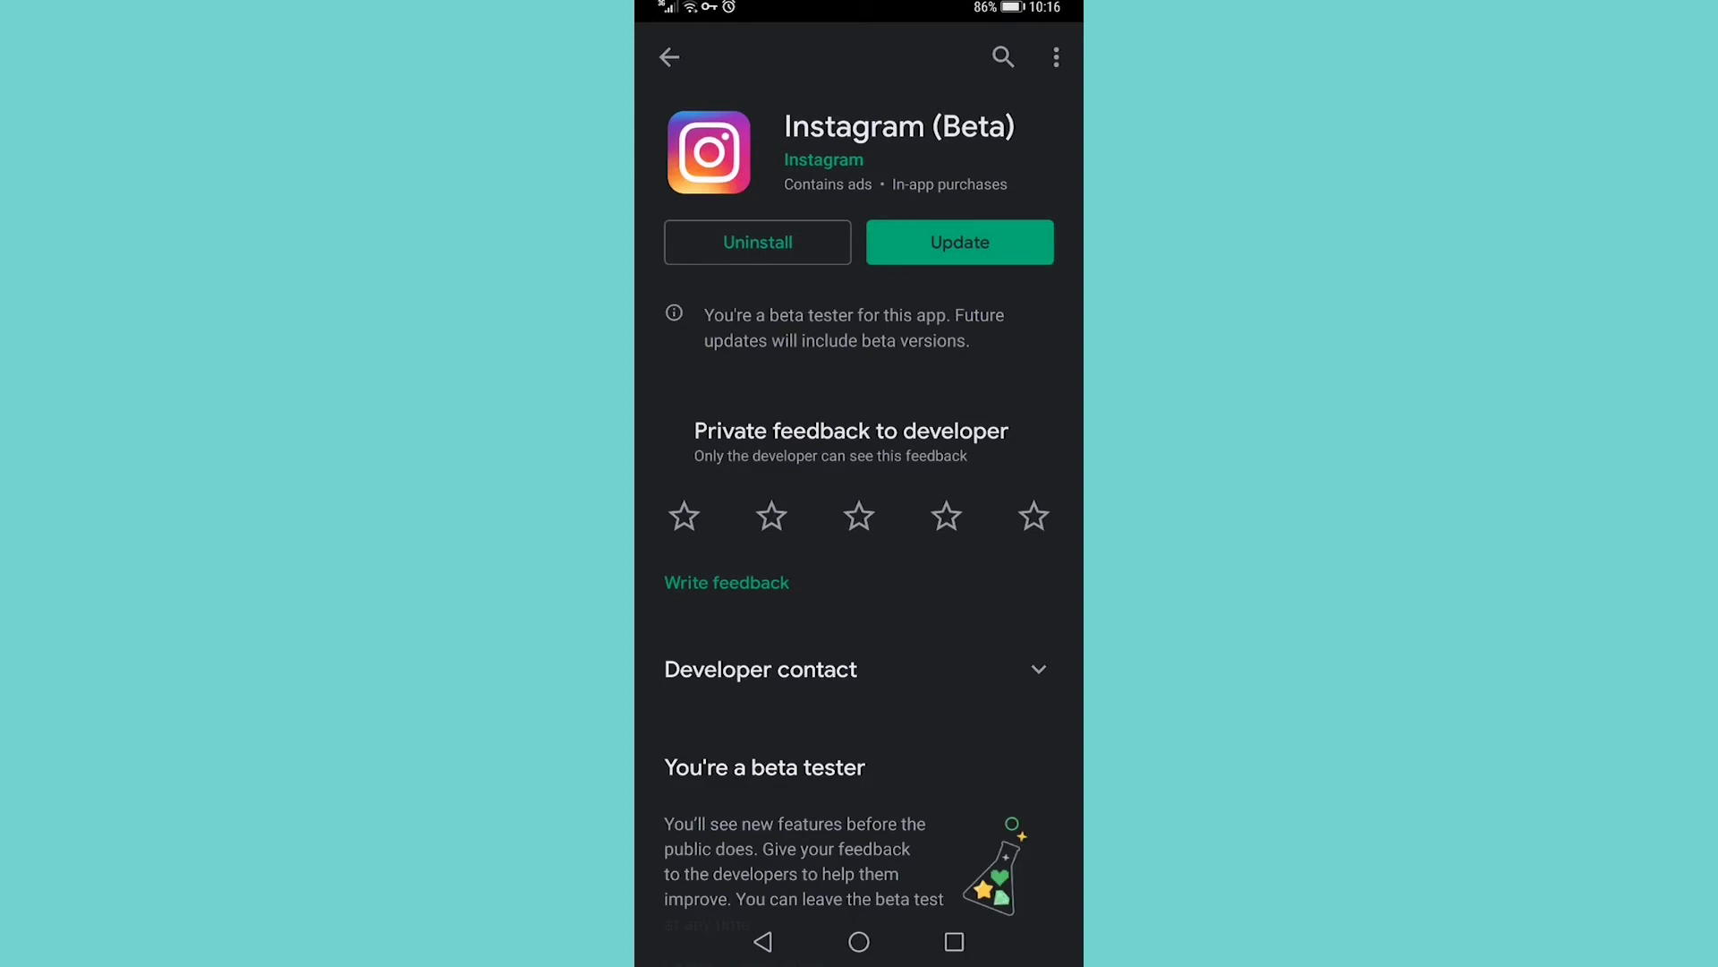
pyautogui.click(775, 252)
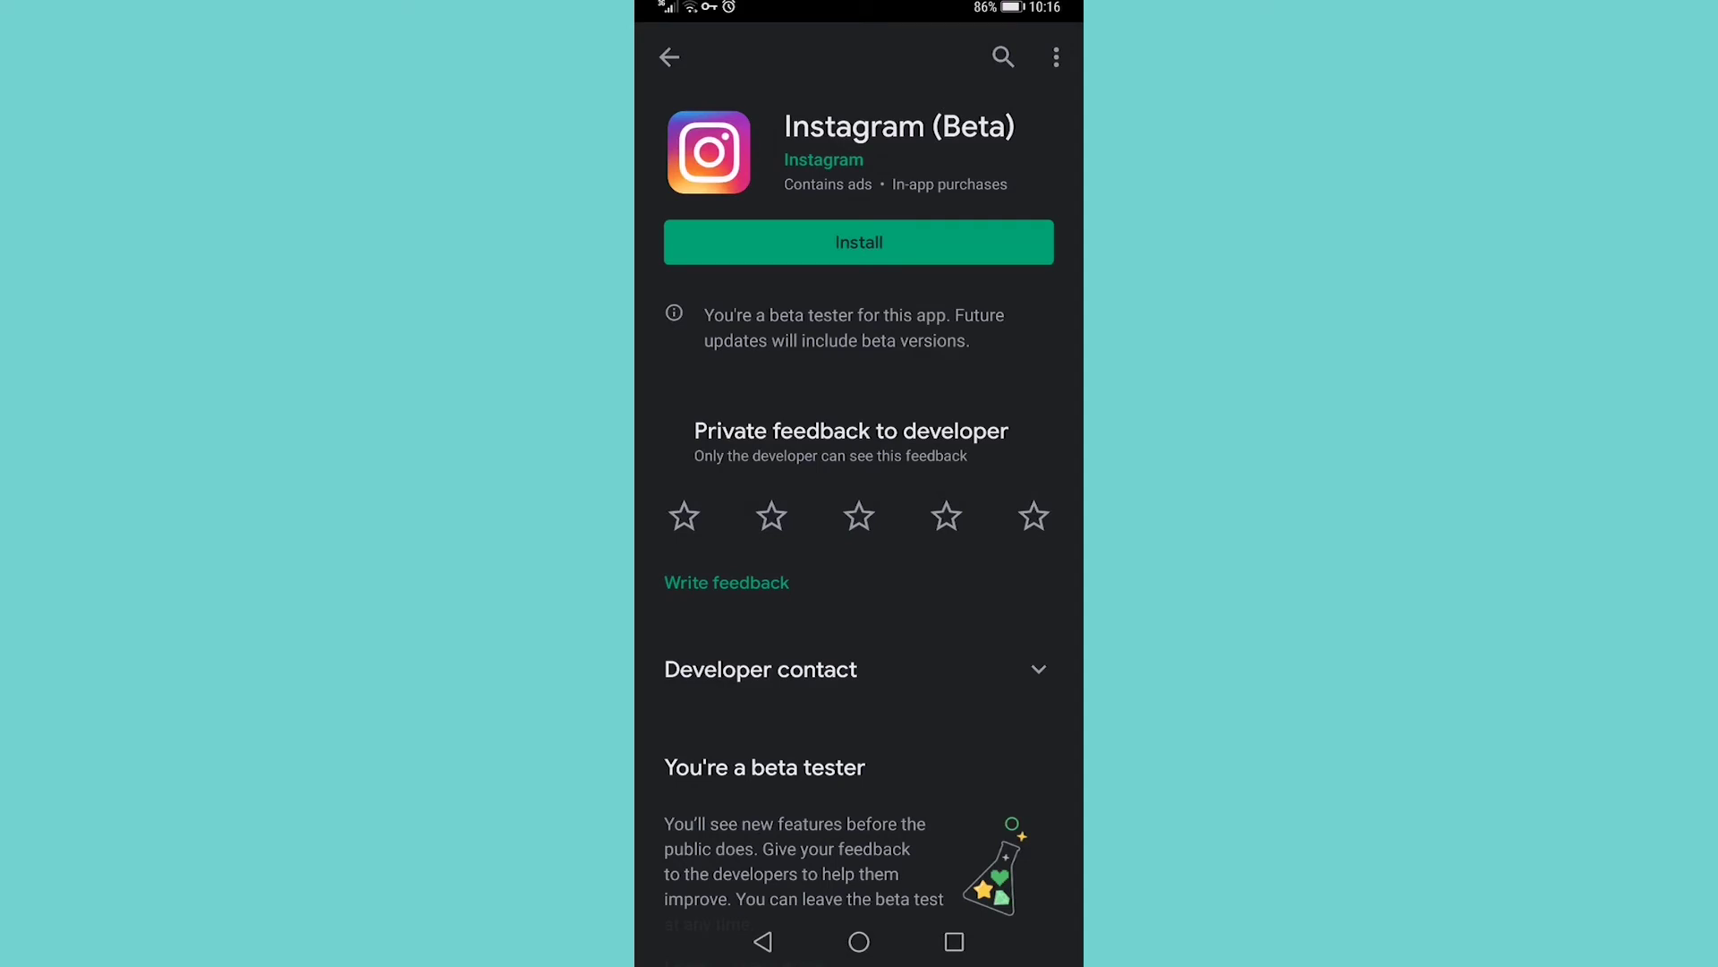
pyautogui.click(905, 250)
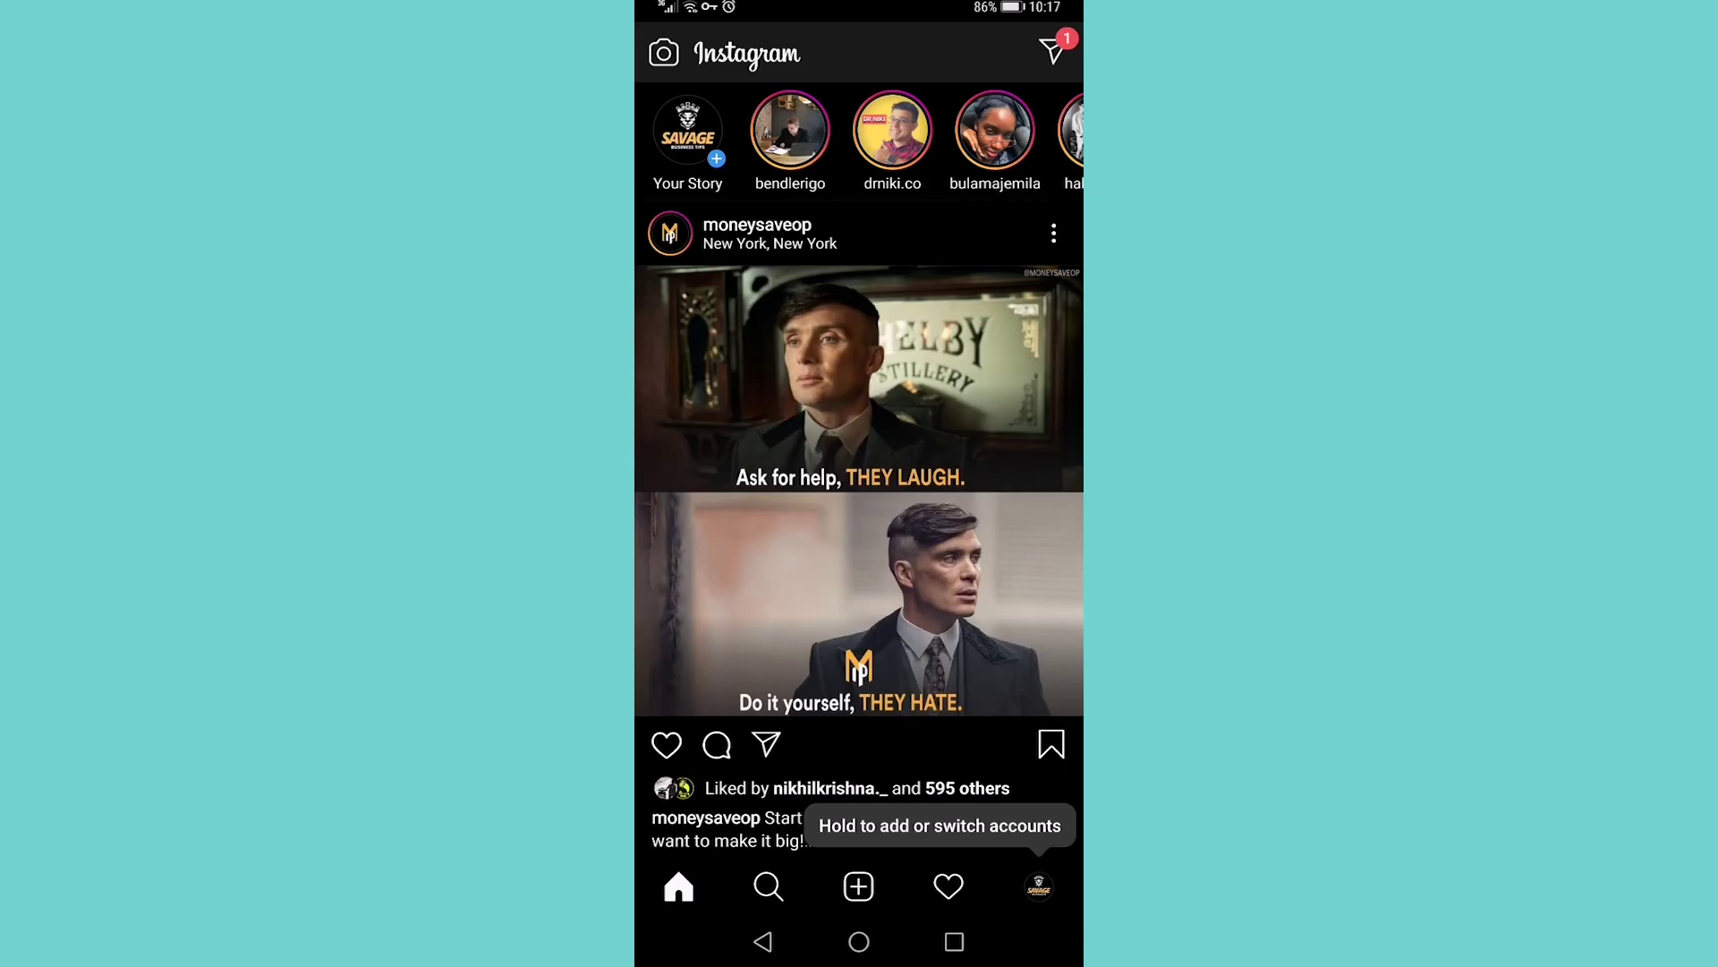
# Step: Start a new story, allow camera access, and switch the story text to the cursive font
pyautogui.click(664, 53)
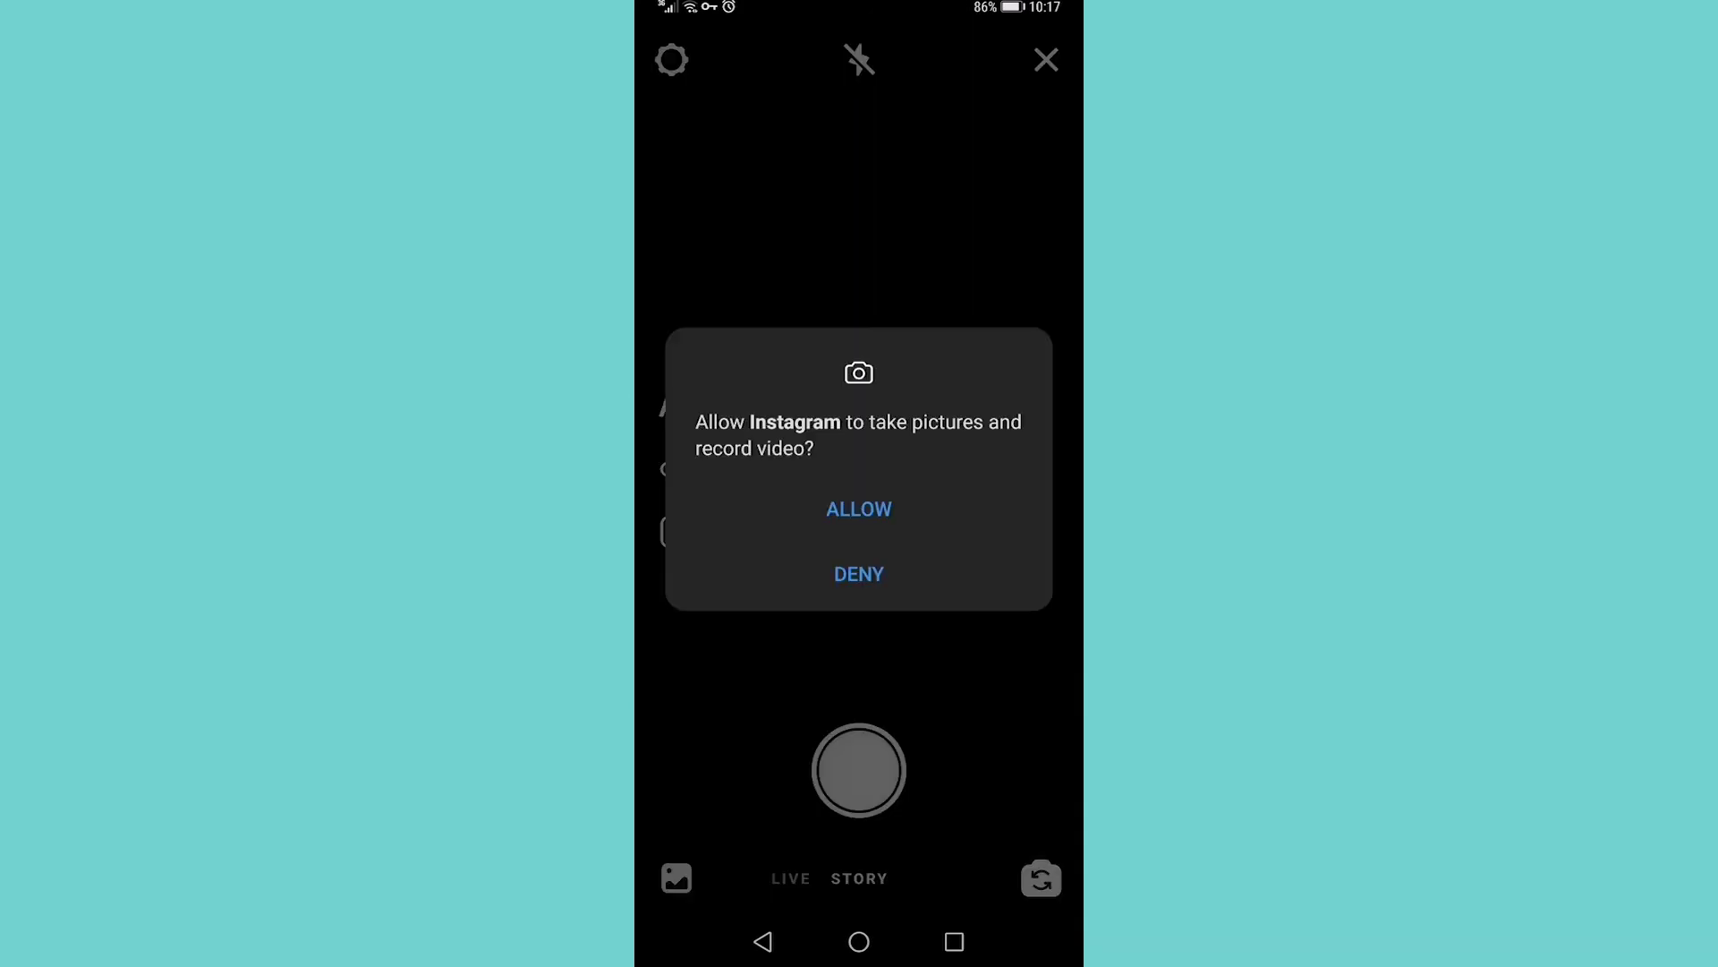
pyautogui.click(860, 509)
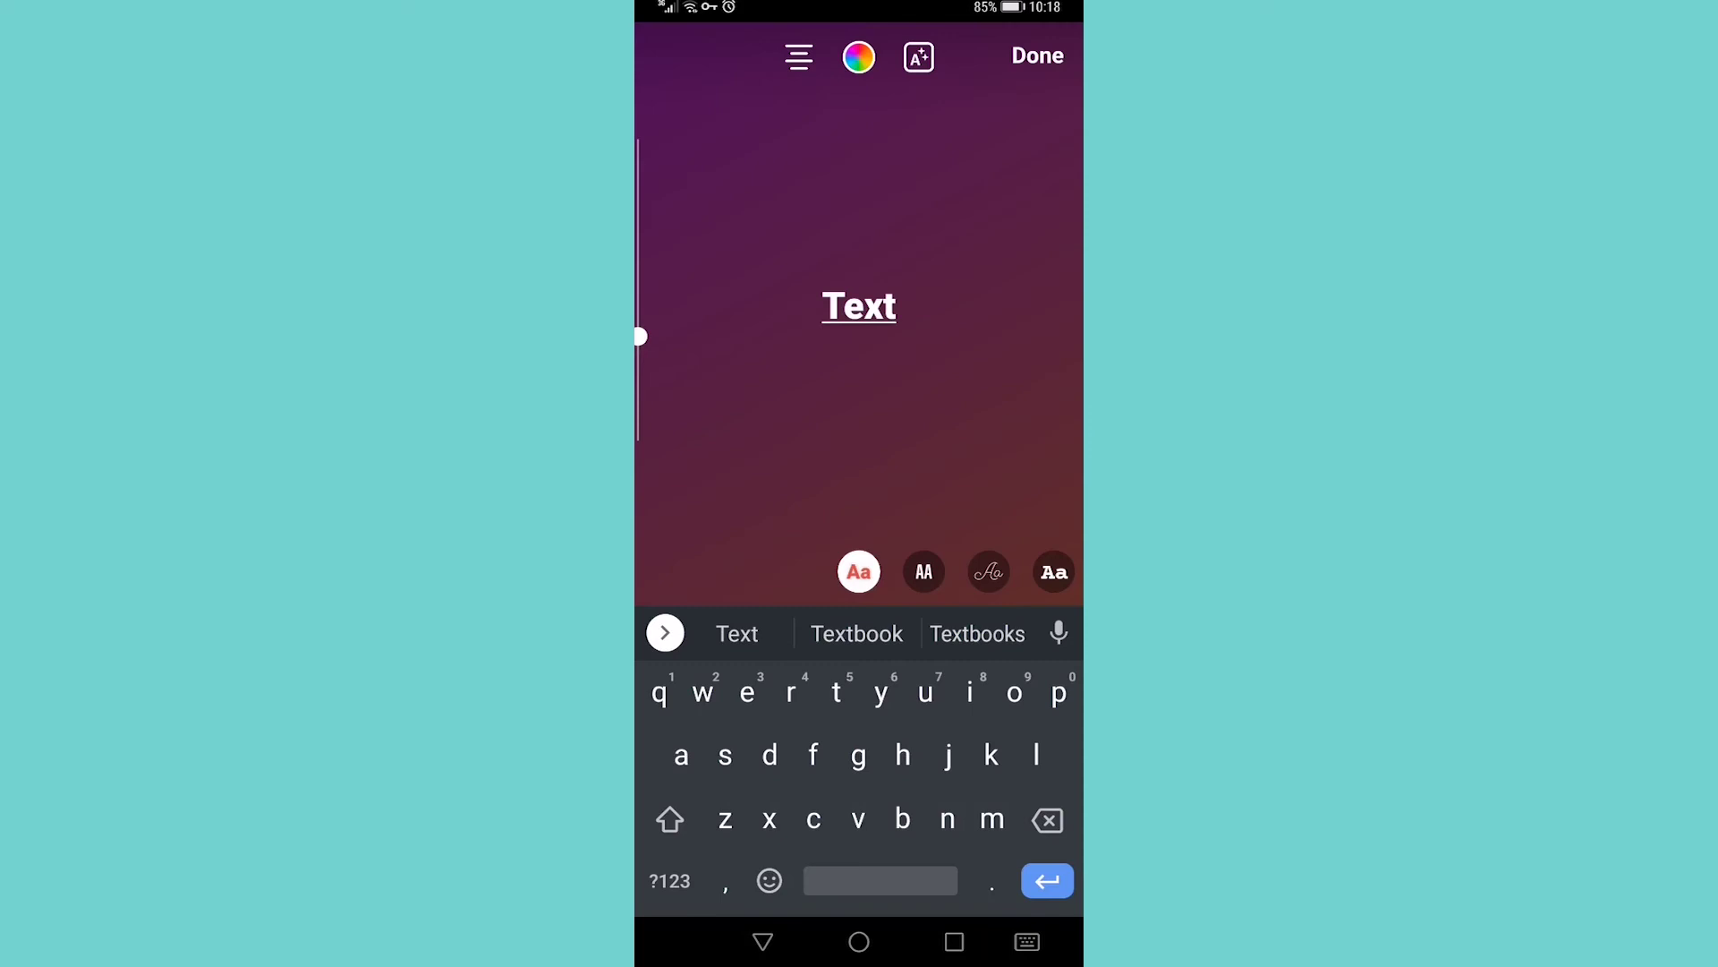
pyautogui.click(989, 572)
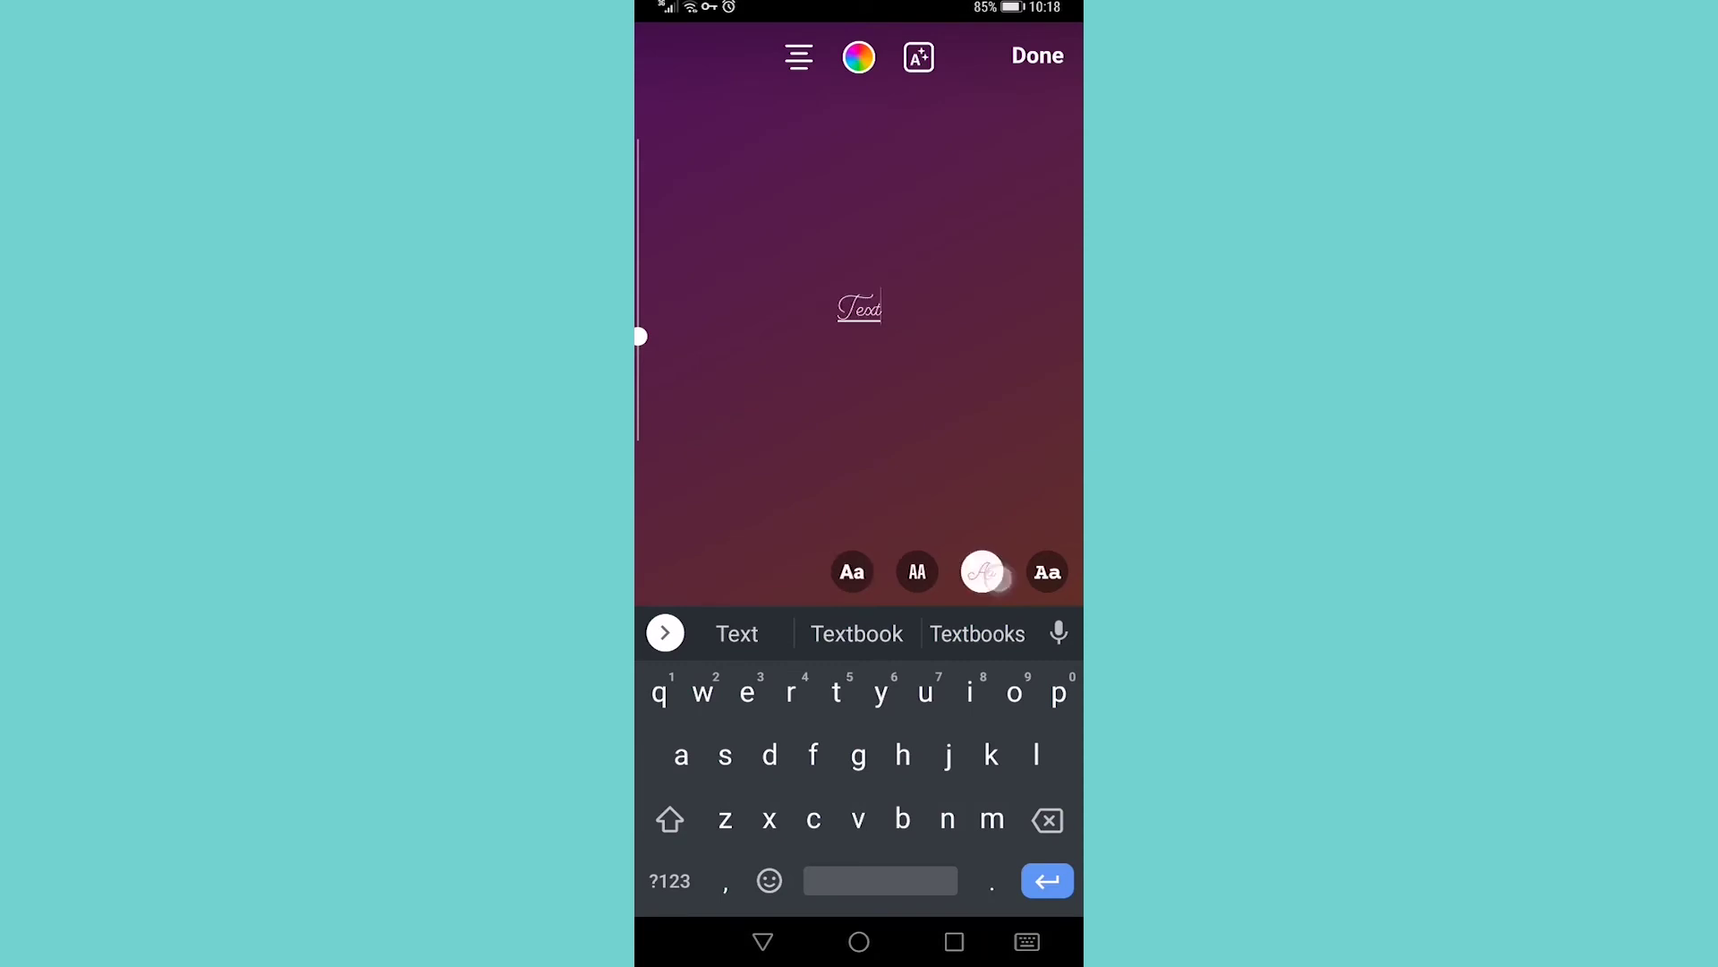